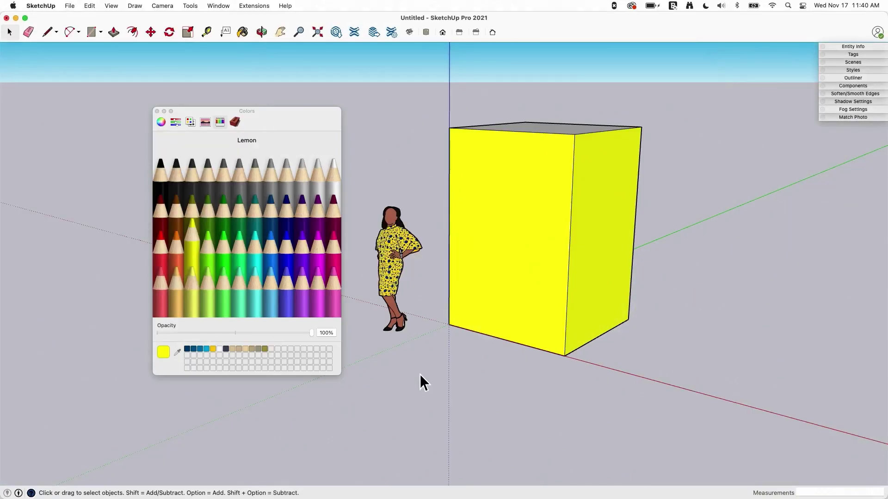
Step: Move the Colors window clear of the model and draw a rectangle about 36' 11" by 19' 4" on the ground beside the yellow box
scroll(374, 326, down, 4)
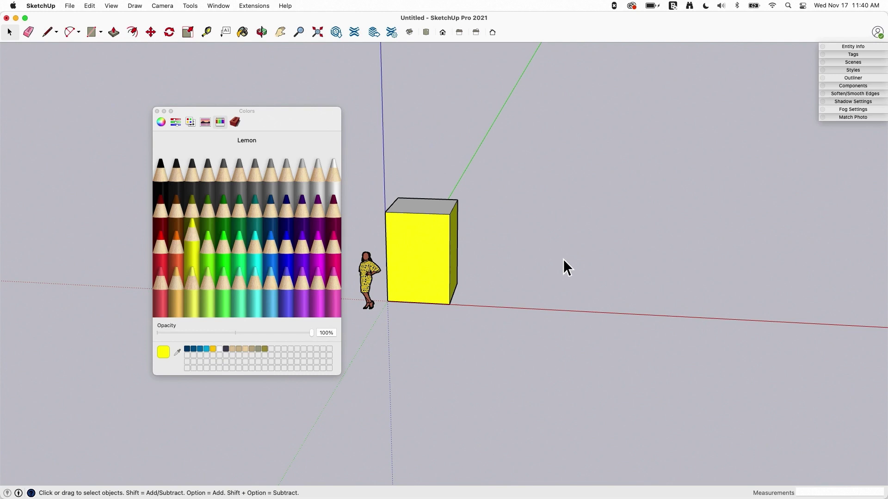
mouse_move(562, 248)
middle_down()
mouse_move(570, 233)
mouse_move(470, 253)
mouse_move(484, 201)
mouse_move(456, 204)
mouse_move(575, 188)
mouse_move(419, 268)
mouse_move(482, 121)
mouse_move(472, 126)
middle_up()
scroll(466, 251, up, 5)
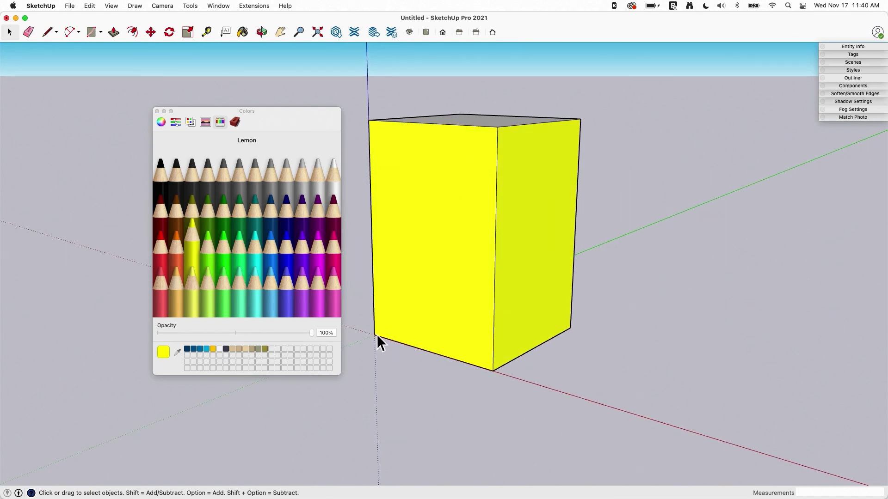
middle_drag(456, 123, 599, 297)
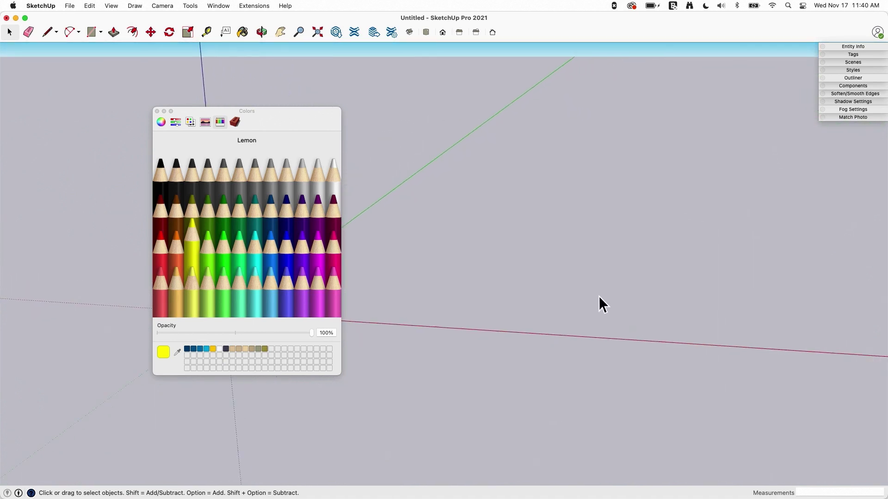
drag(226, 114, 88, 46)
middle_drag(87, 45, 485, 335)
key(r)
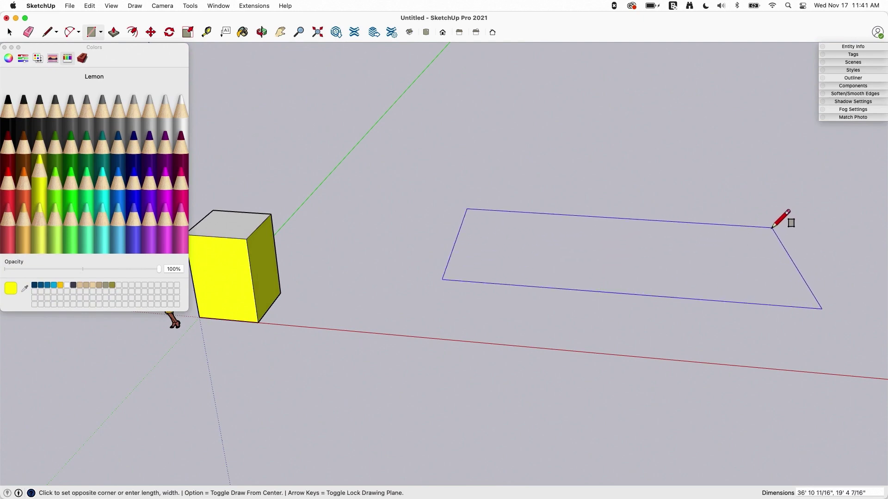
click(771, 227)
Step: Push/Pull the new rectangle upward about 14' 6" into a solid block
key(p)
click(690, 277)
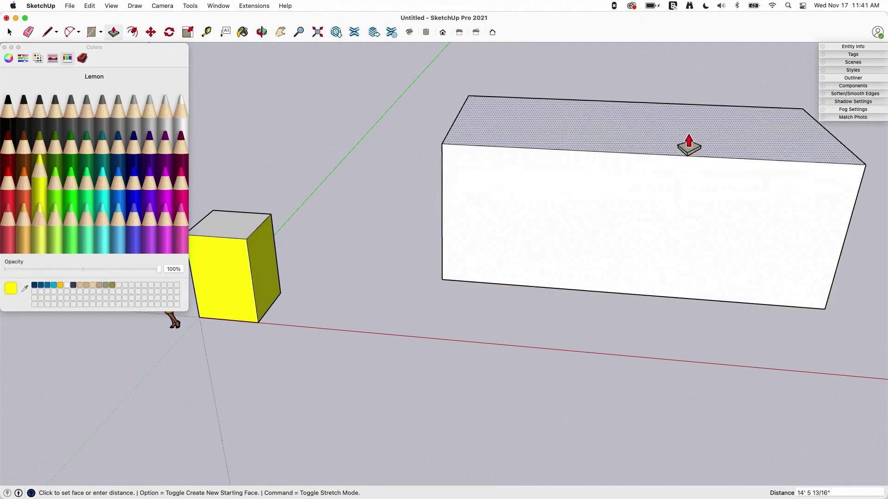
click(688, 147)
key(space)
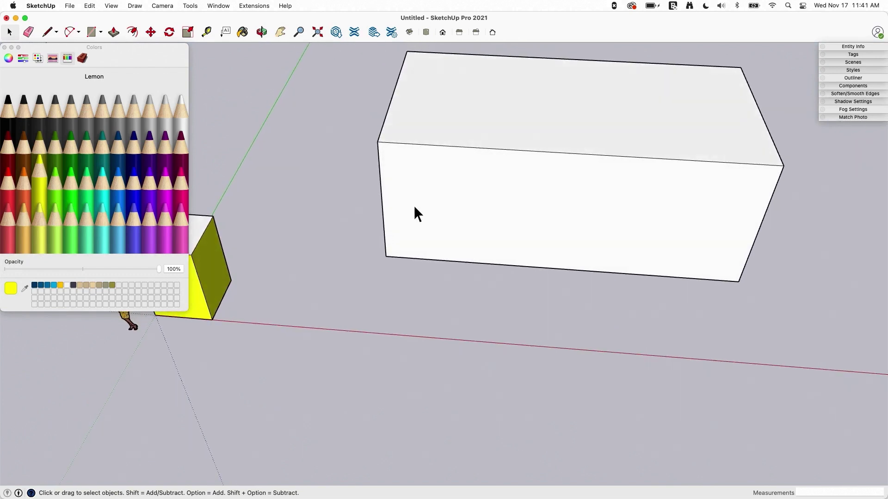
Step: Draw an arc with a bulge of about 7' 5" across the block's top front edge and cut that segment down through the block
middle_drag(712, 204, 467, 251)
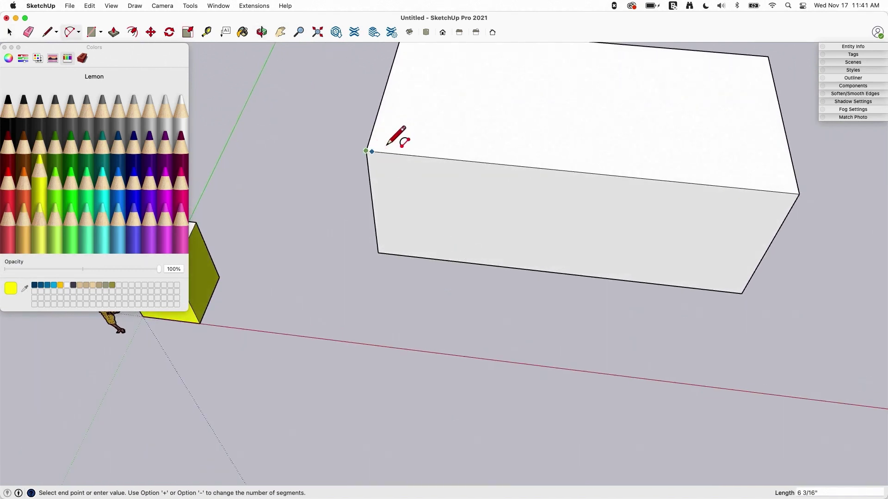
click(799, 194)
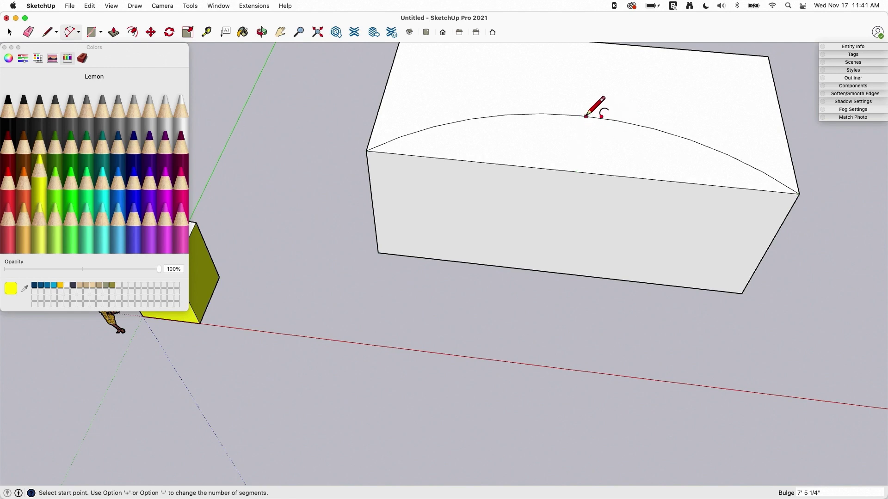
click(586, 116)
middle_drag(586, 116, 578, 157)
key(p)
click(564, 297)
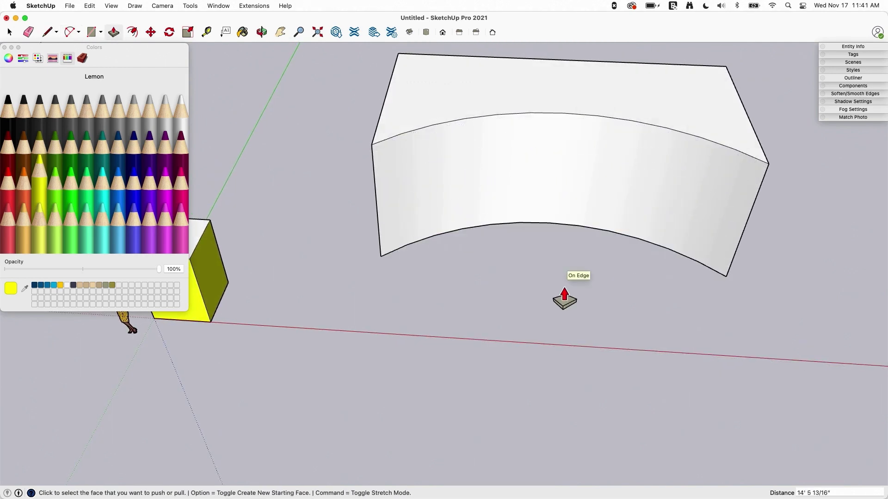
Step: Inspect the curved front of the block, and undo the cut together with its arc
middle_drag(564, 297, 739, 173)
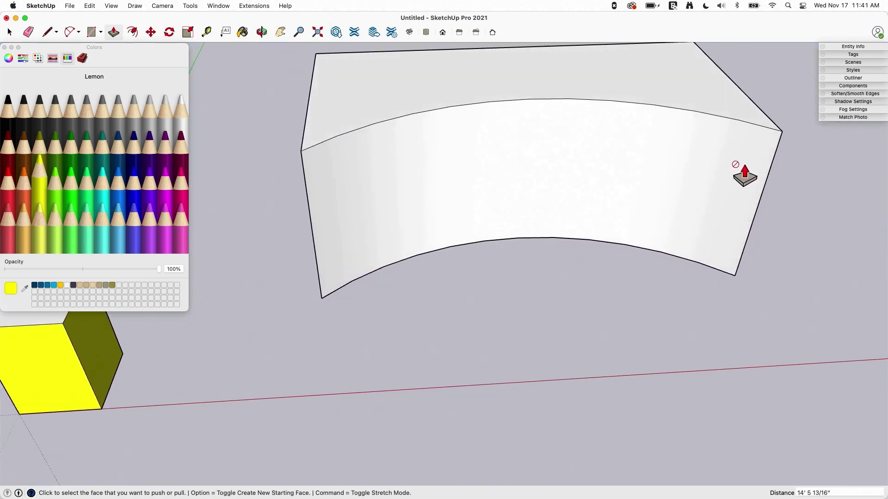
middle_drag(356, 124, 812, 168)
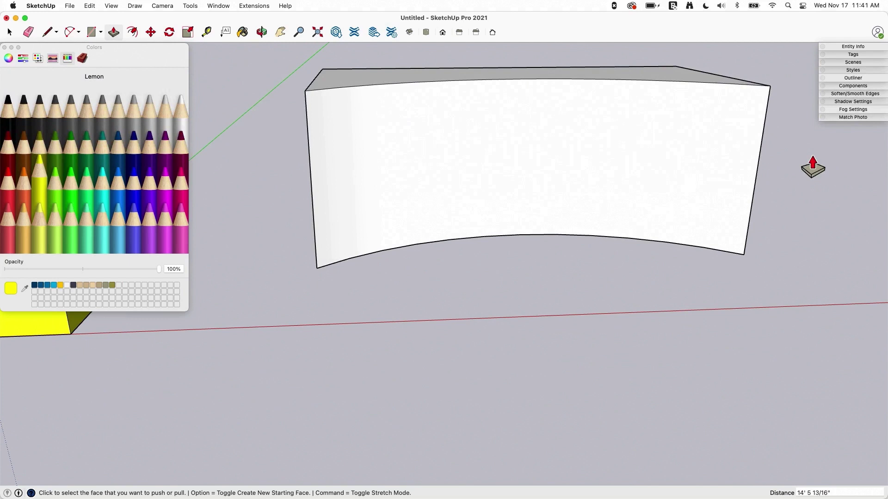
scroll(394, 174, up, 5)
middle_drag(359, 198, 716, 254)
key(super+z)
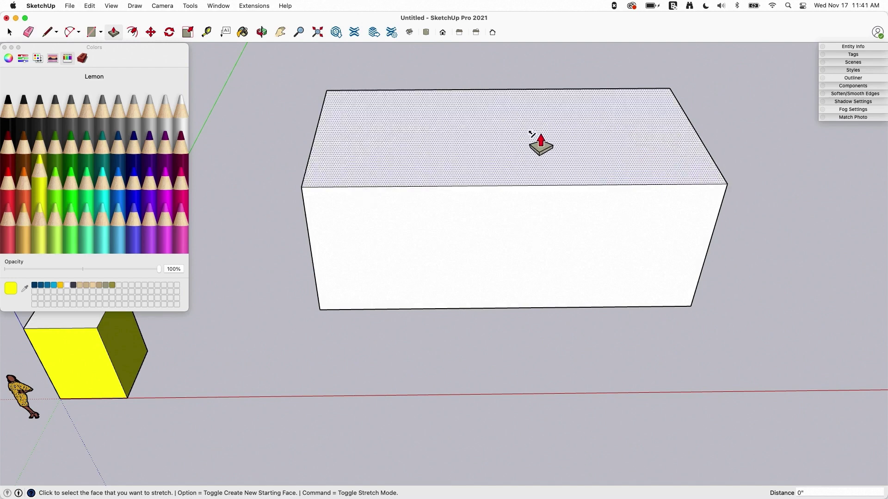
Step: Draw an arc with a bulge of about 6' 4" across the block's top front edge and remove the segment through the full height
click(71, 32)
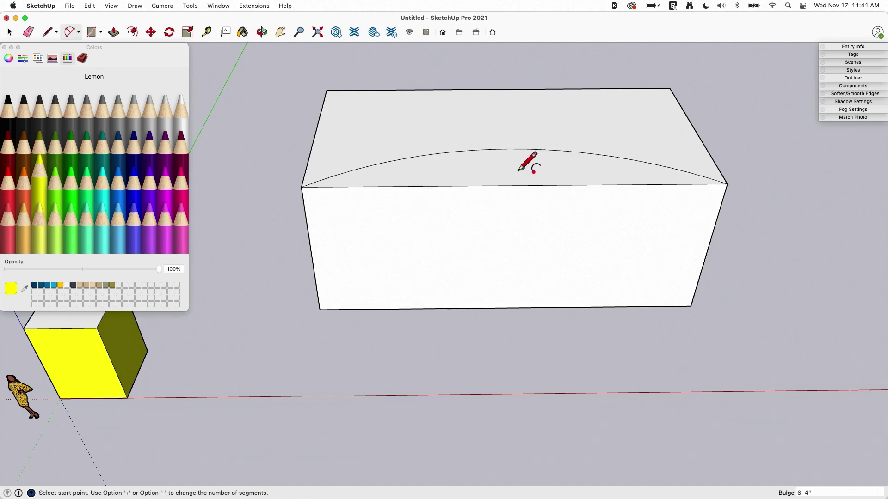
key(p)
click(486, 172)
click(485, 360)
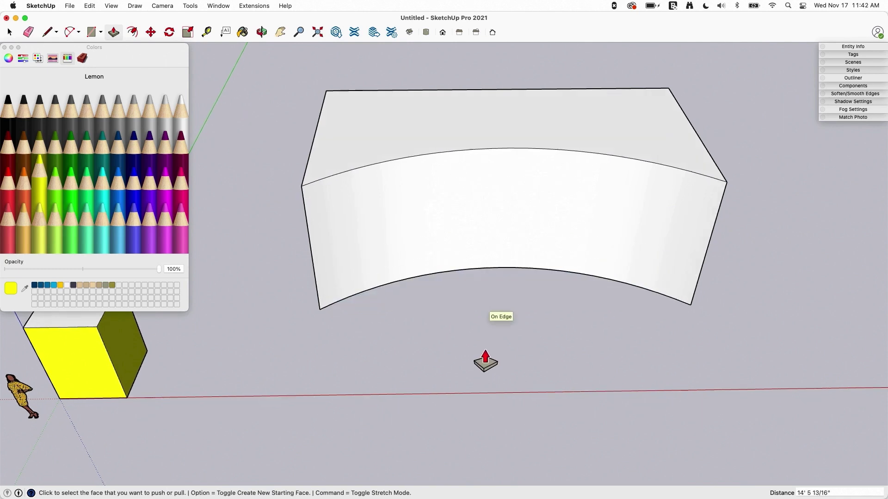
Step: Paint the block's concave front face with the Lemon colour and close the Colors window
middle_drag(486, 360, 430, 314)
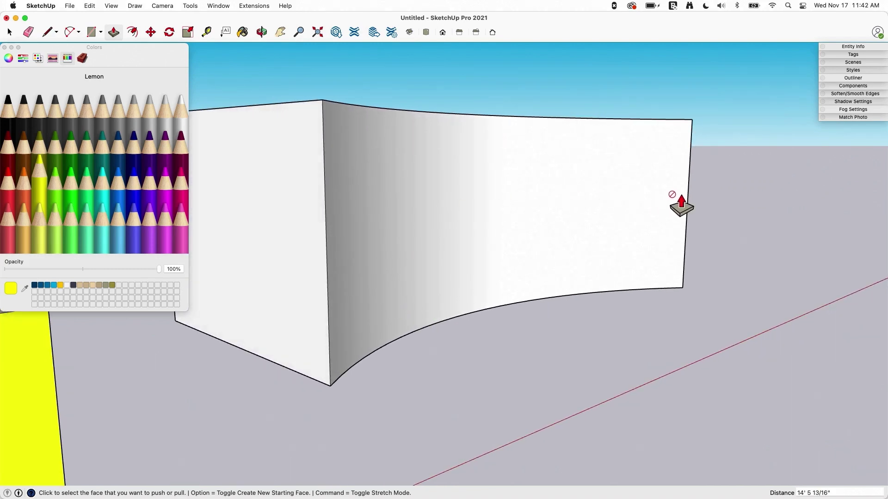
middle_drag(682, 206, 678, 160)
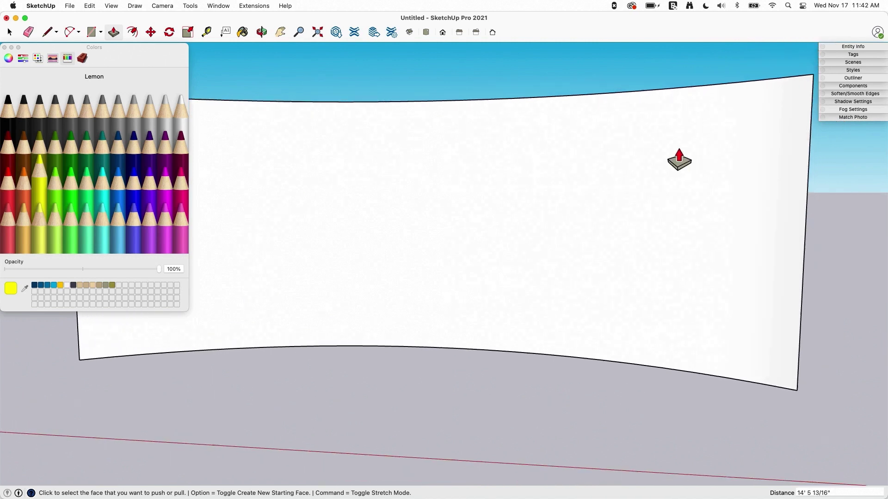
key(super+shift+e)
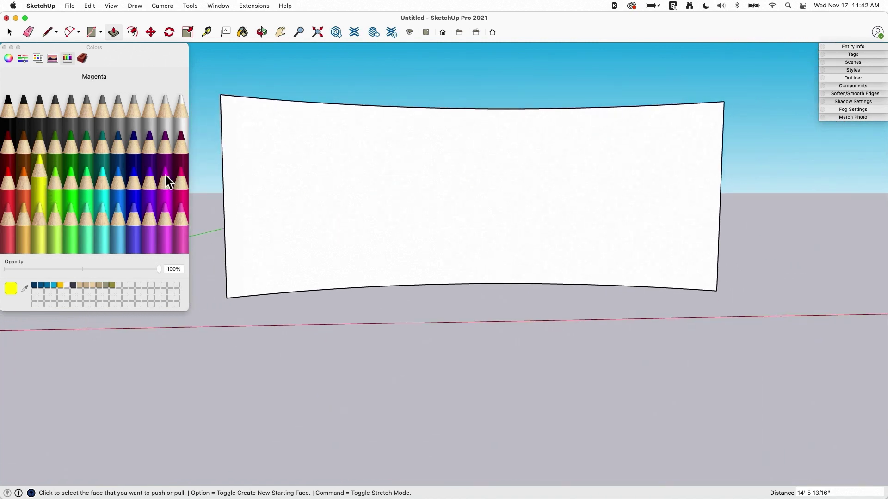
key(b)
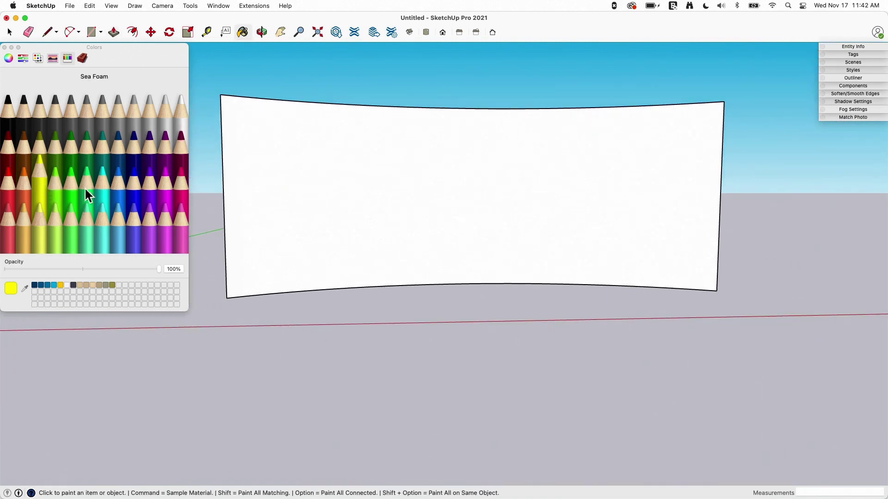
click(445, 198)
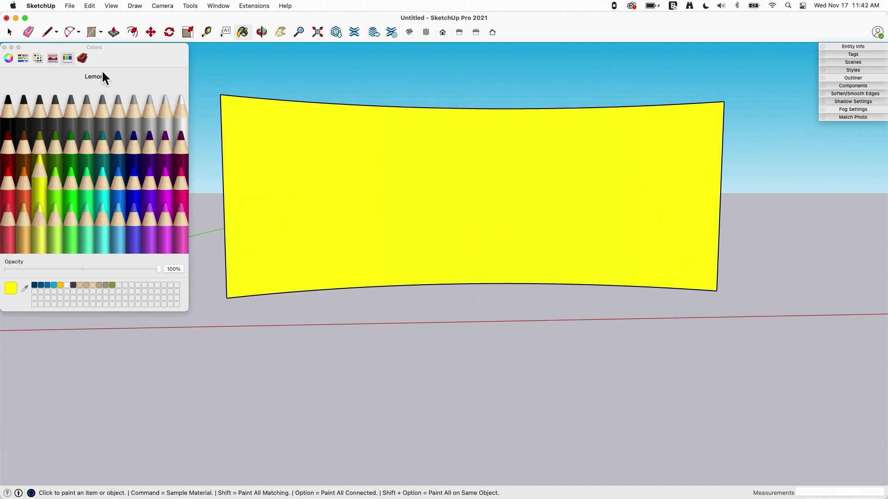
click(5, 47)
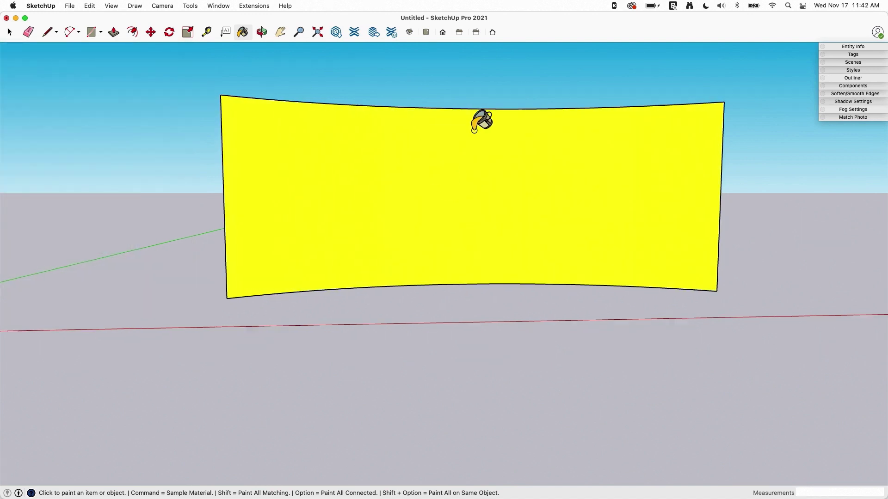
Step: Examine how the shading changes across the curved yellow face and the smaller box from several viewing angles
key(space)
scroll(490, 134, up, 3)
mouse_move(629, 134)
middle_down()
mouse_move(653, 141)
mouse_move(733, 258)
mouse_move(637, 231)
middle_up()
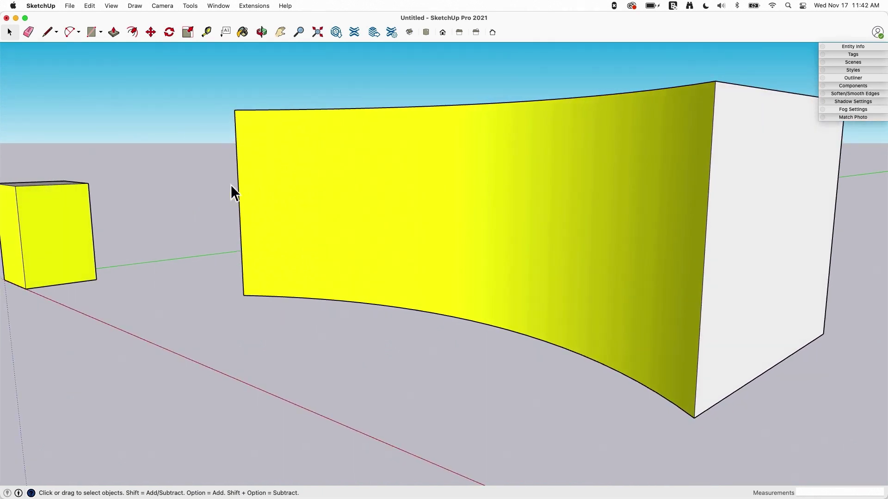
middle_drag(745, 208, 732, 236)
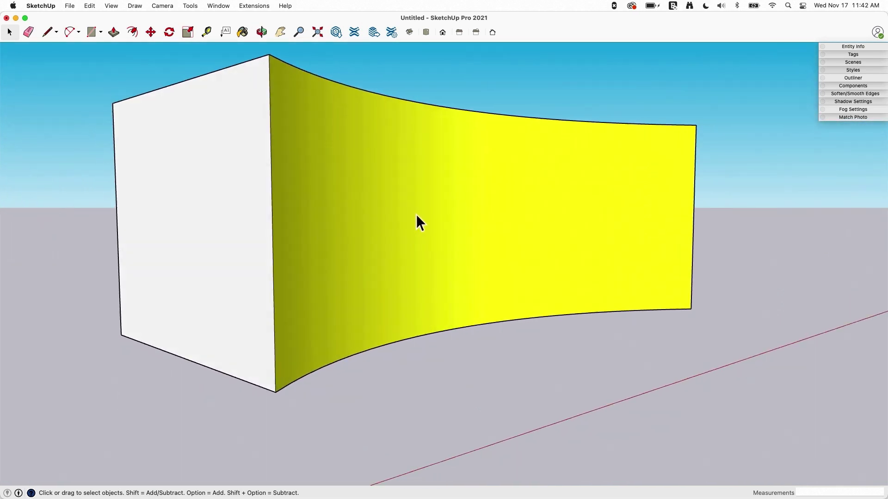
middle_drag(401, 210, 545, 210)
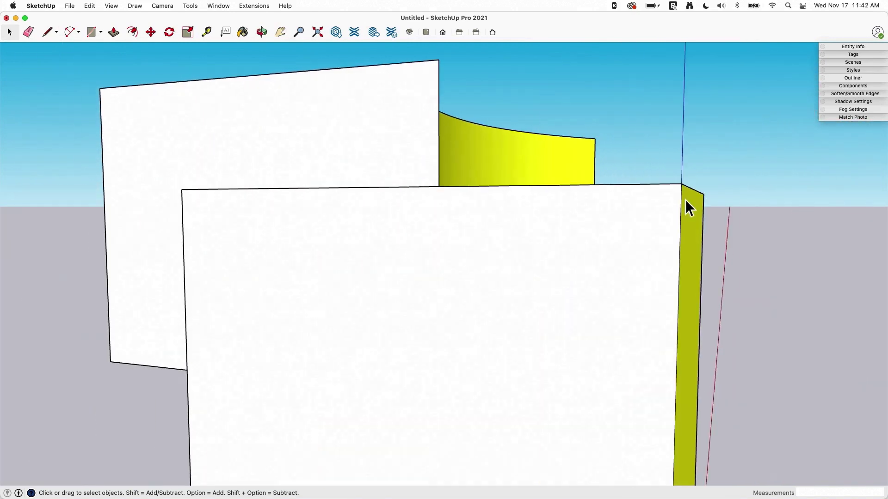
middle_drag(685, 204, 543, 224)
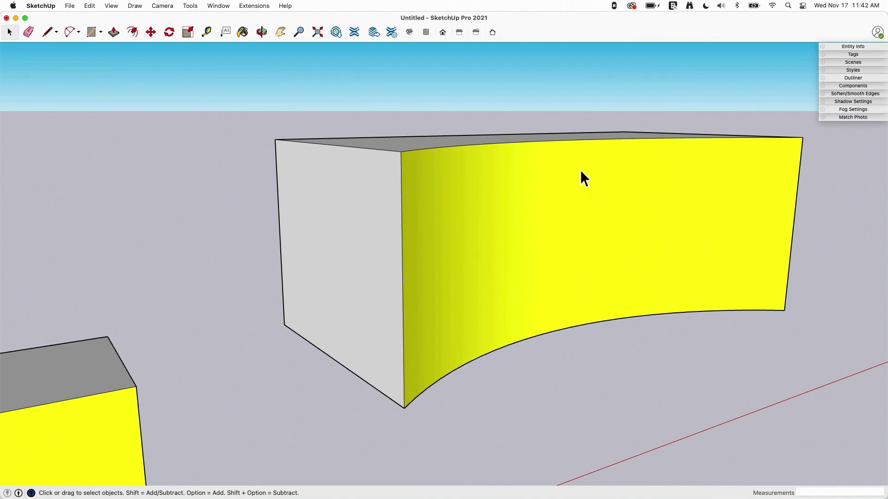
middle_drag(706, 219, 690, 230)
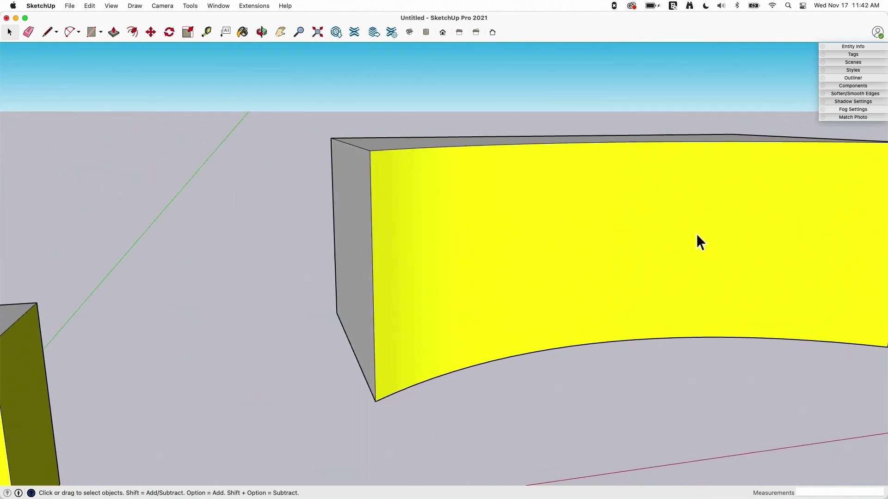
mouse_move(697, 234)
middle_down()
mouse_move(518, 192)
mouse_move(486, 224)
mouse_move(438, 224)
mouse_move(398, 270)
mouse_move(357, 210)
mouse_move(468, 304)
middle_up()
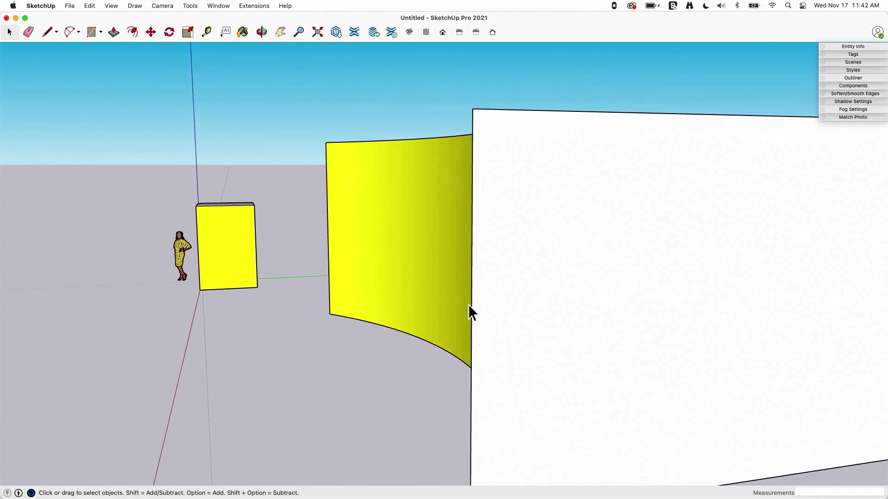
middle_drag(473, 233, 514, 270)
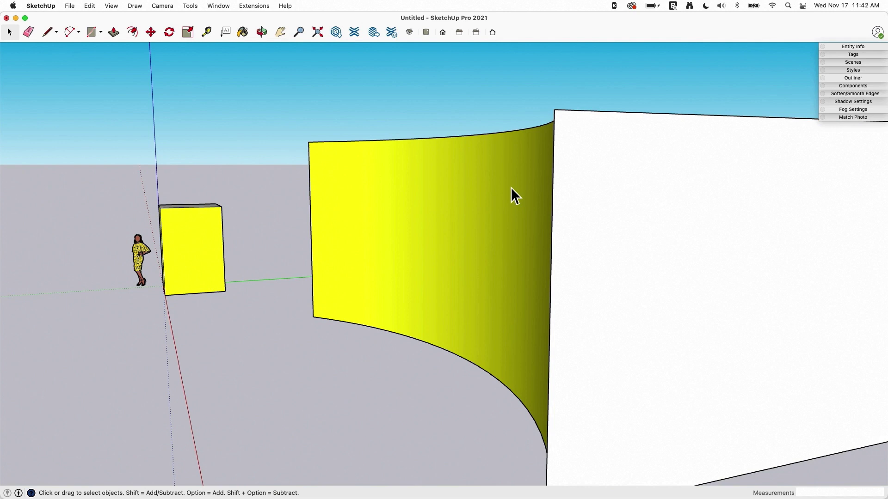
mouse_move(596, 173)
middle_down()
mouse_move(470, 214)
mouse_move(467, 226)
mouse_move(570, 249)
mouse_move(546, 238)
mouse_move(754, 162)
mouse_move(782, 137)
middle_up()
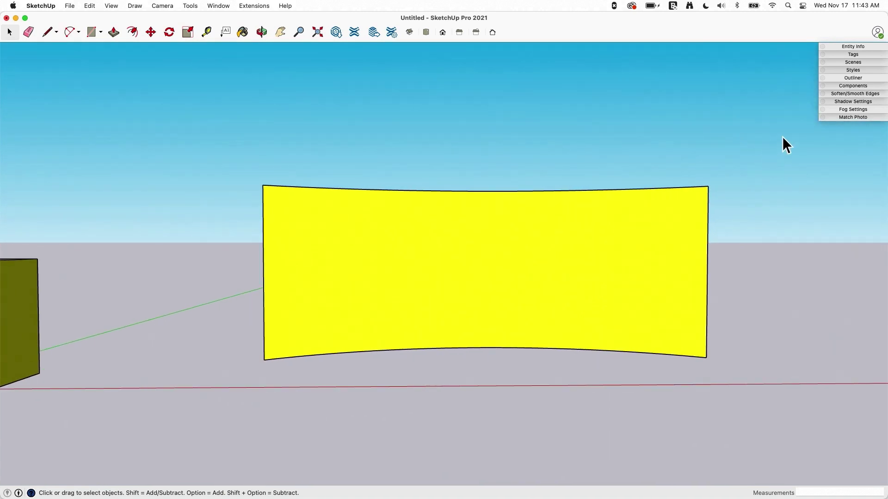
Step: Show the extended Shadow Settings and enable Use sun for shading
click(853, 101)
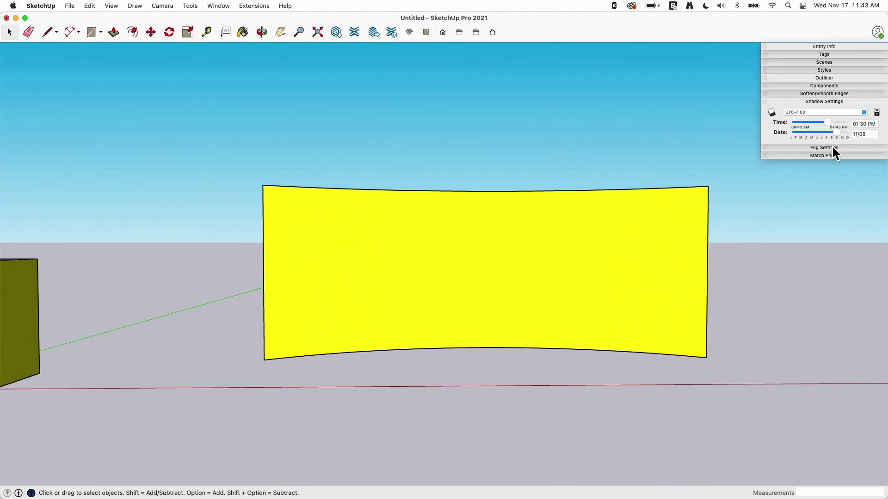
click(876, 113)
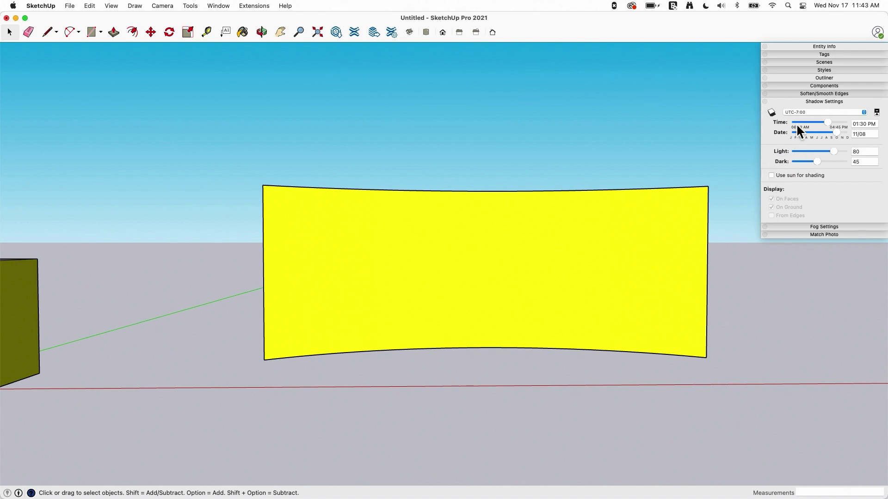
click(771, 176)
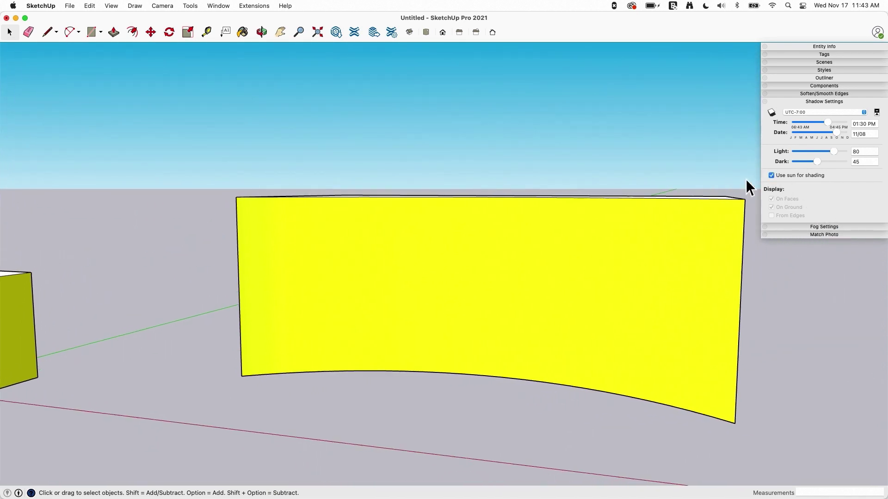
Step: Set the sun's time of day to 06:43 AM in the shadow settings
middle_drag(745, 181, 633, 199)
scroll(237, 247, up, 6)
scroll(237, 246, down, 5)
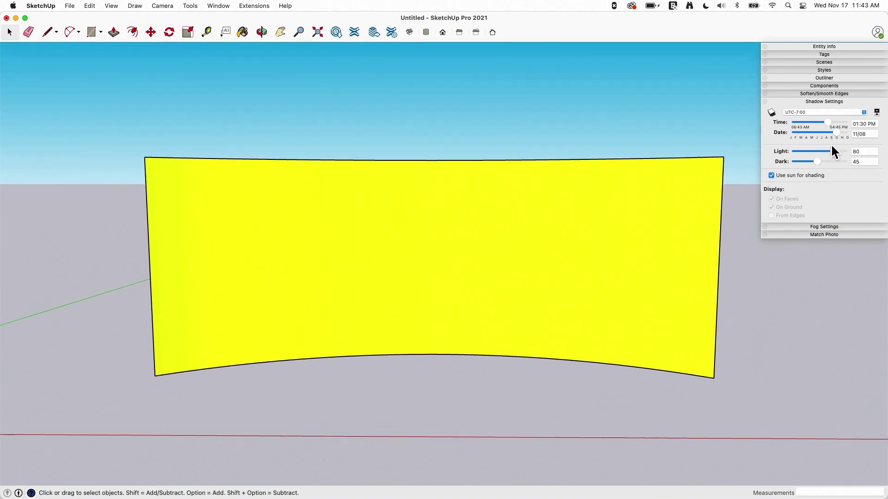
mouse_move(828, 122)
mouse_down()
mouse_move(783, 122)
mouse_move(856, 128)
mouse_move(721, 126)
mouse_move(874, 125)
mouse_move(734, 132)
mouse_up()
Step: Set the sun shading's Light value to 85 and its Dark value to 35
middle_drag(691, 266, 195, 274)
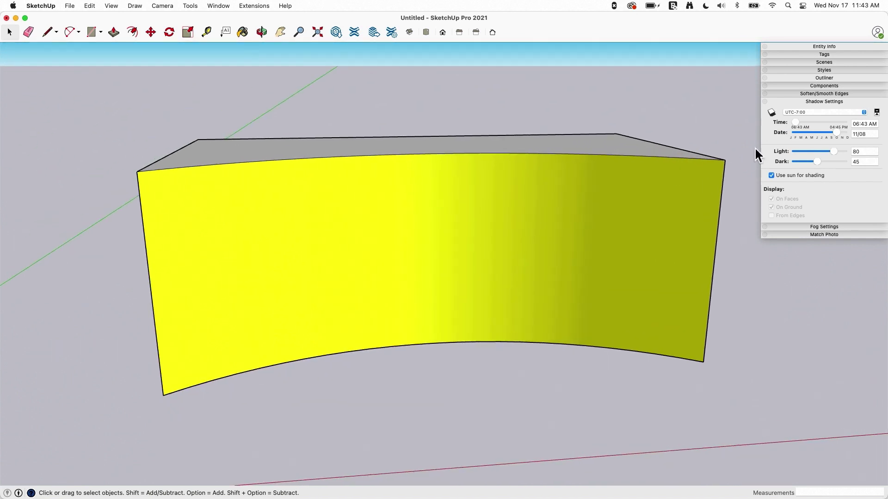
mouse_move(833, 151)
mouse_down()
mouse_move(846, 151)
mouse_move(819, 152)
mouse_move(840, 152)
mouse_move(808, 163)
mouse_move(814, 149)
mouse_move(841, 153)
mouse_move(805, 161)
mouse_move(843, 152)
mouse_up()
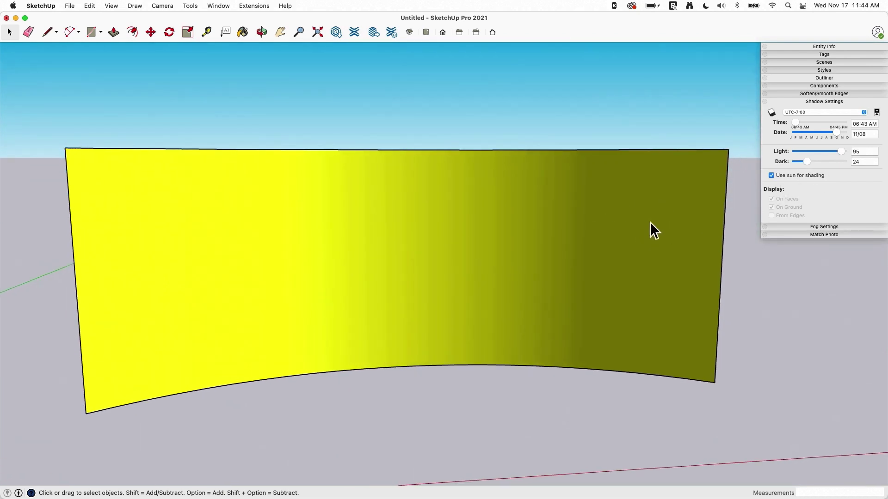
drag(810, 164, 814, 163)
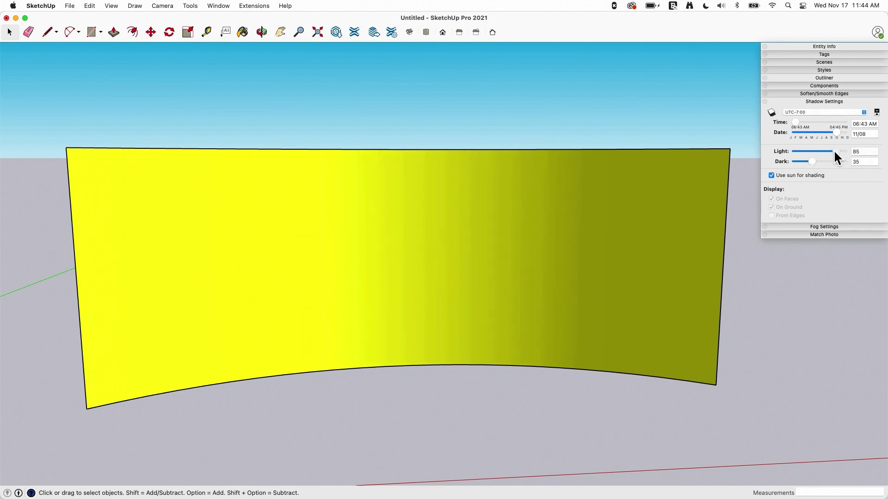
Step: Set the sun shading's Light value to 75 and its Dark value to 30
drag(812, 165, 810, 166)
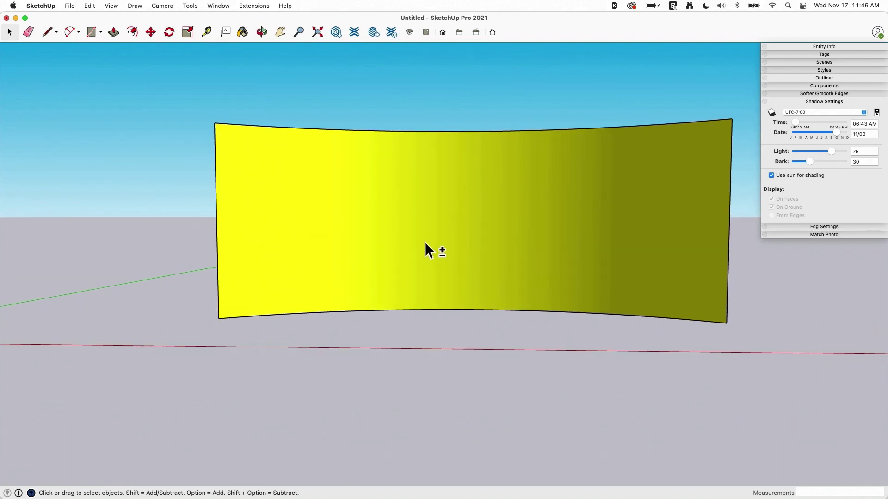
key(super+shift+4)
drag(226, 145, 717, 285)
middle_drag(672, 235, 651, 260)
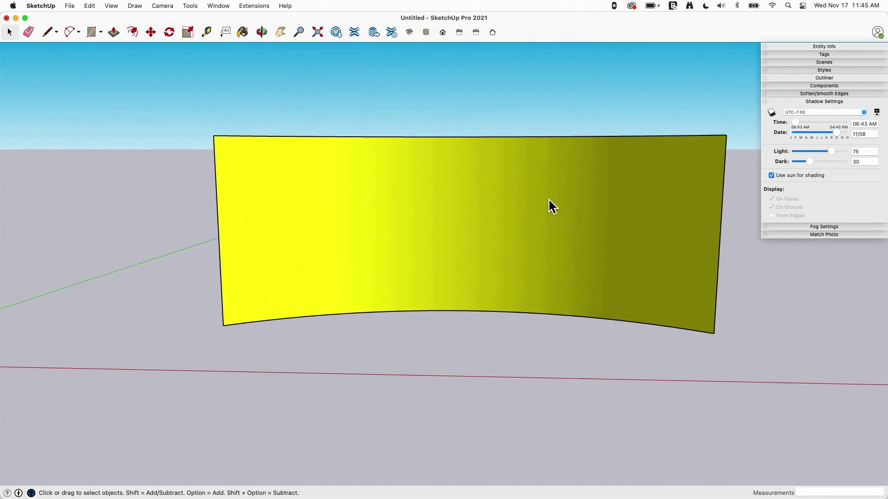
scroll(416, 107, down, 3)
scroll(362, 105, up, 2)
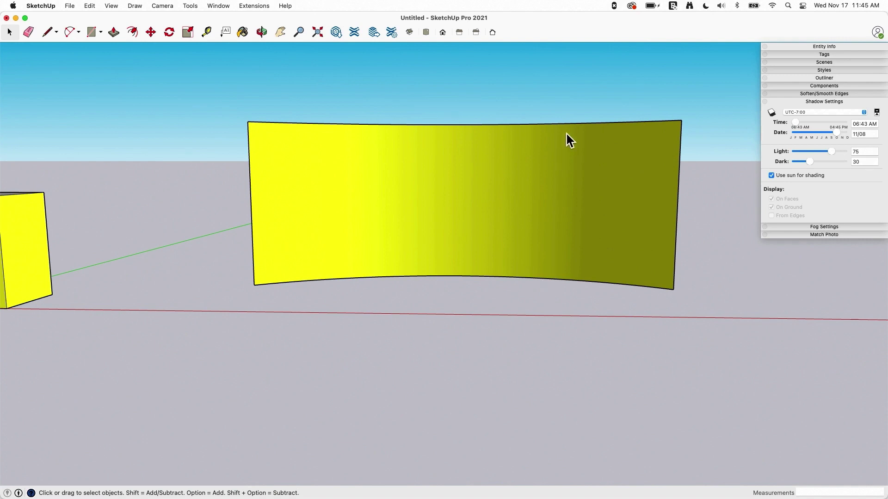
scroll(544, 99, up, 2)
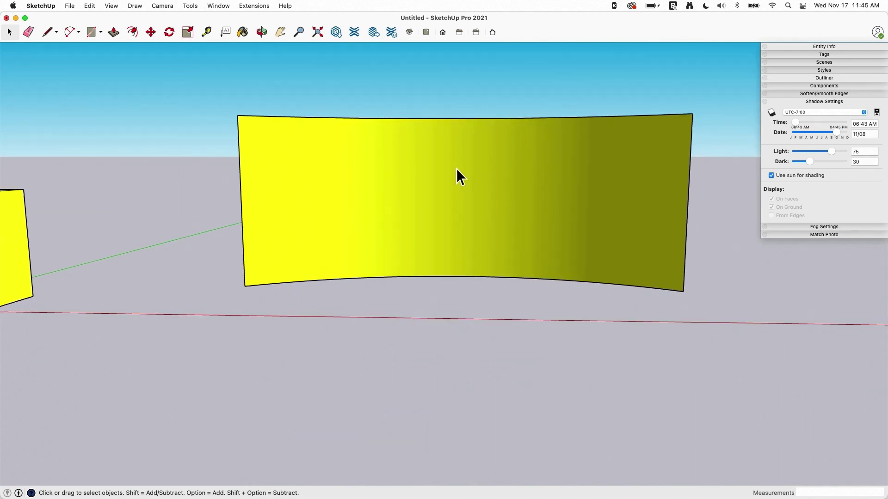
Step: Show the curved yellow face from the Front standard view in Parallel Projection
click(442, 31)
scroll(1, 260, down, 3)
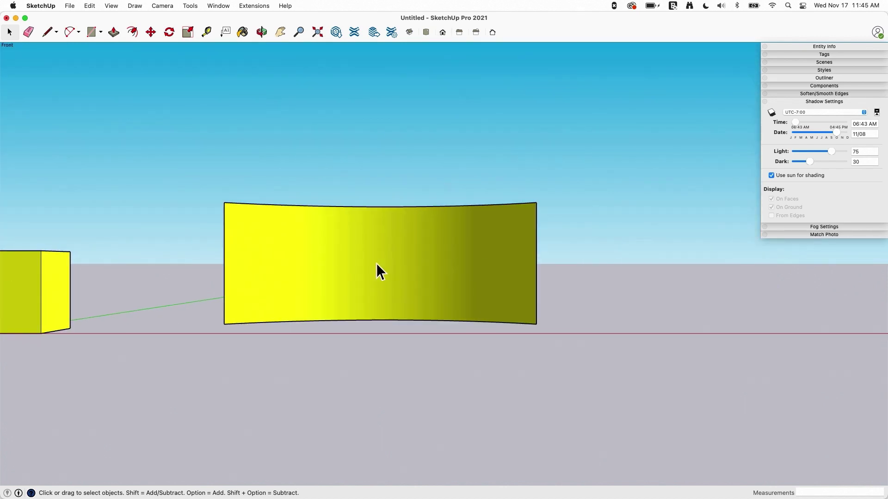
scroll(375, 263, up, 3)
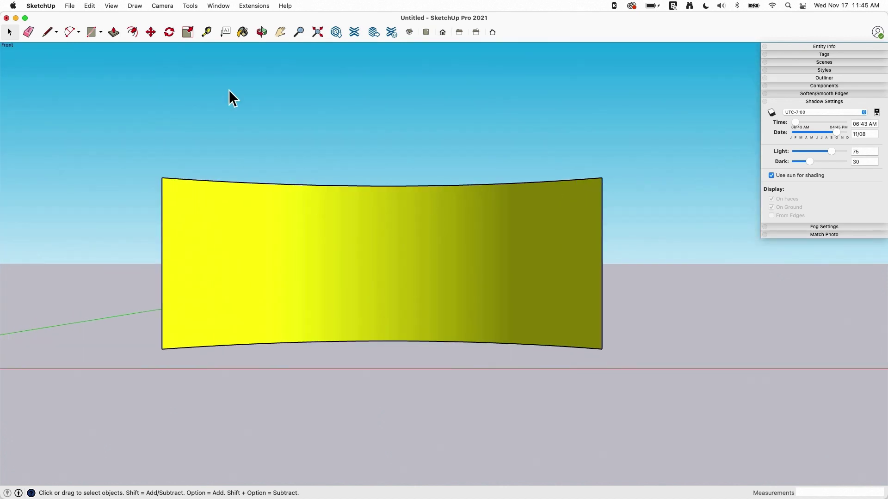
click(134, 7)
mouse_move(170, 7)
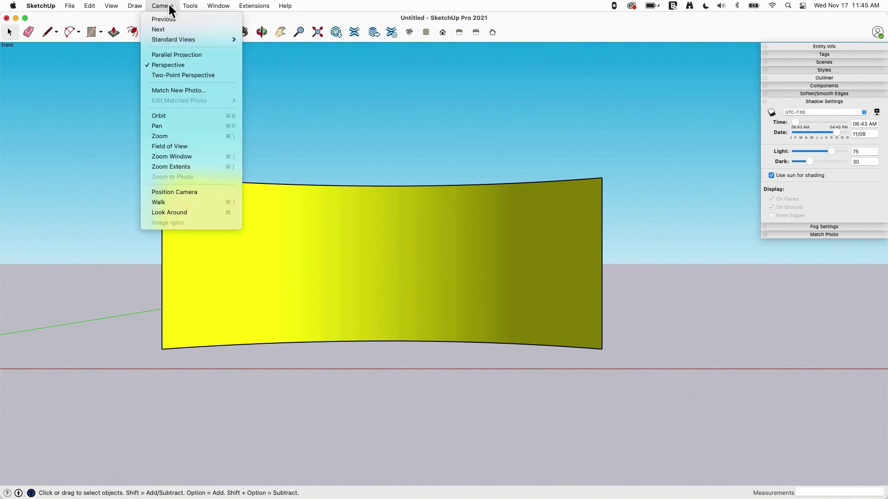
click(171, 54)
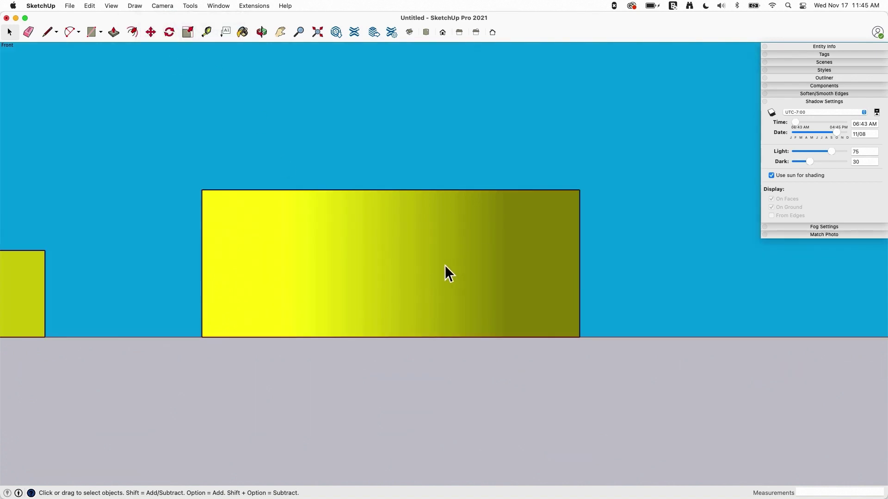
scroll(445, 267, up, 2)
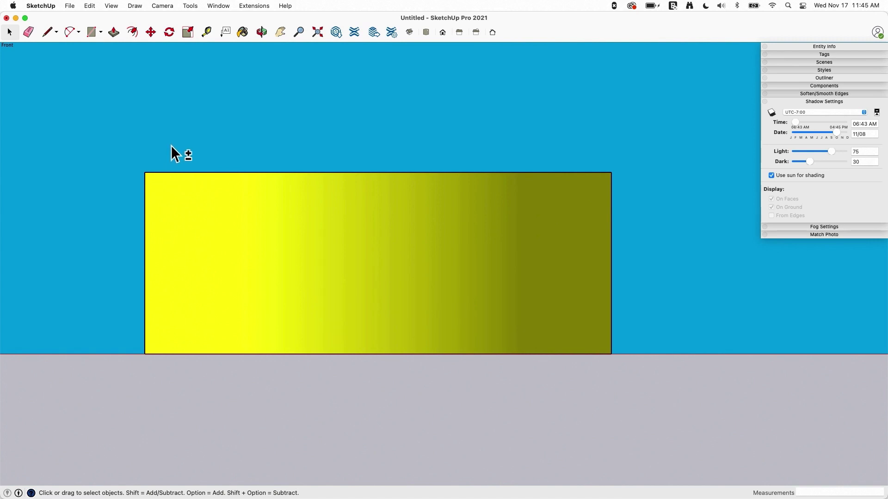
Step: Capture a screenshot of only the curved face's yellow gradient, about 1,000 by 386 pixels, leaving out its edges
key(super+shift+4)
drag(146, 175, 608, 352)
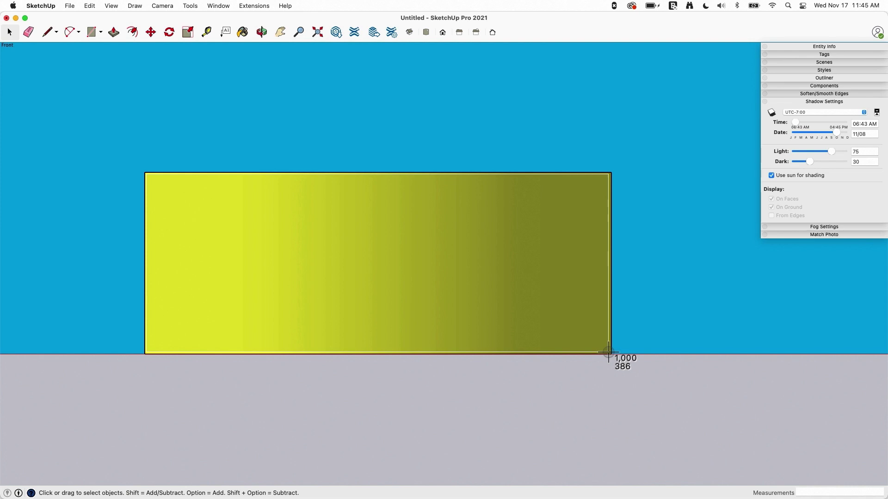
drag(608, 352, 610, 352)
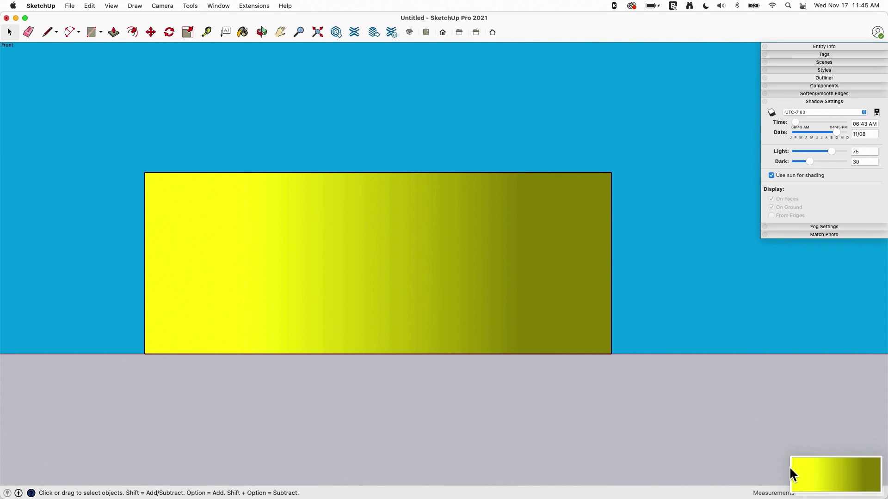
Step: Return the camera to Perspective projection
click(139, 5)
mouse_move(169, 2)
click(175, 63)
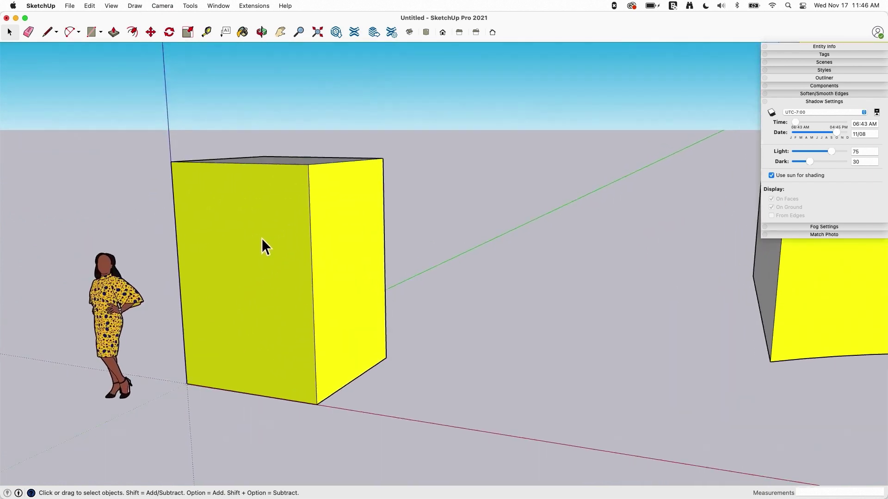
Step: Import the yellow gradient screenshot PNG from the Desktop with the Use As Texture option
click(68, 5)
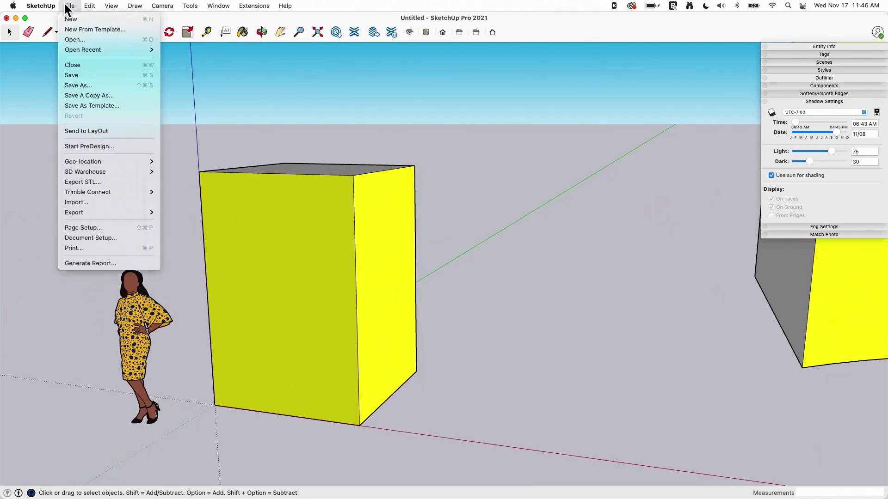
click(99, 201)
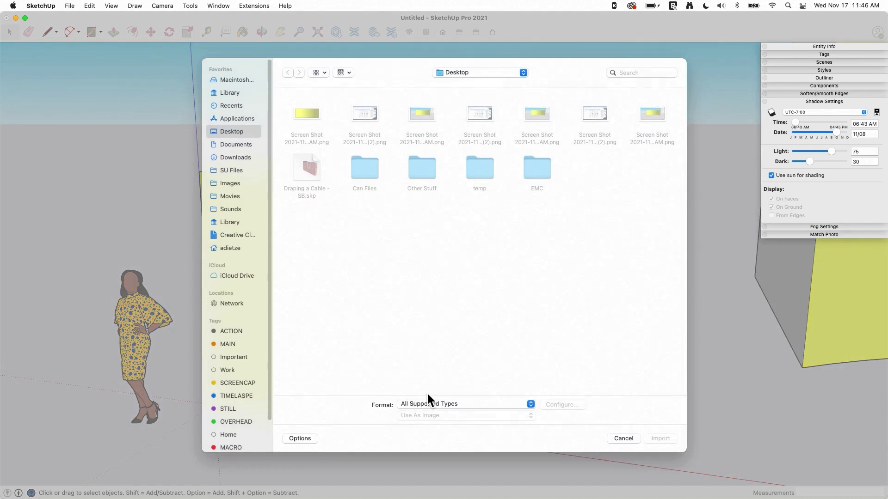
click(301, 114)
click(486, 405)
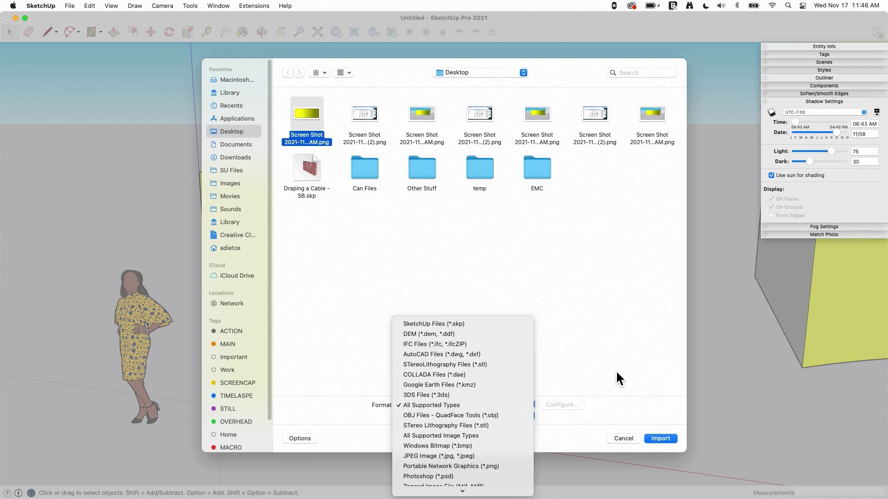
click(616, 371)
click(482, 411)
click(481, 422)
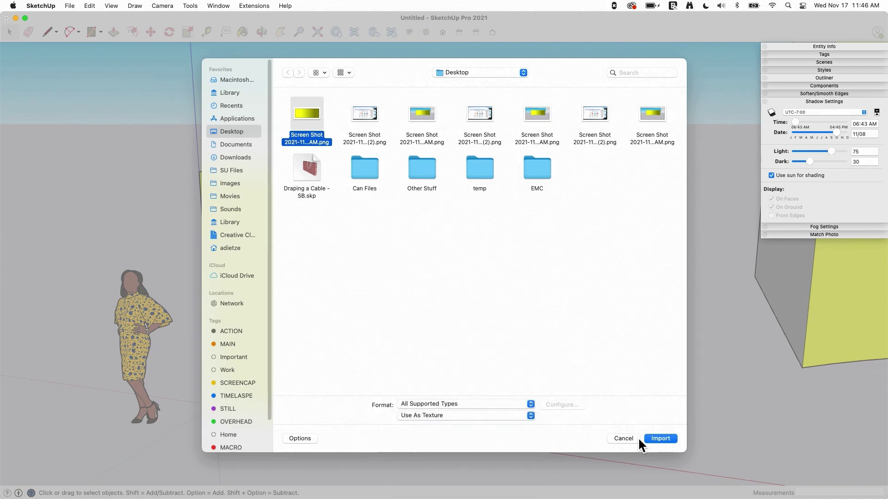
click(671, 438)
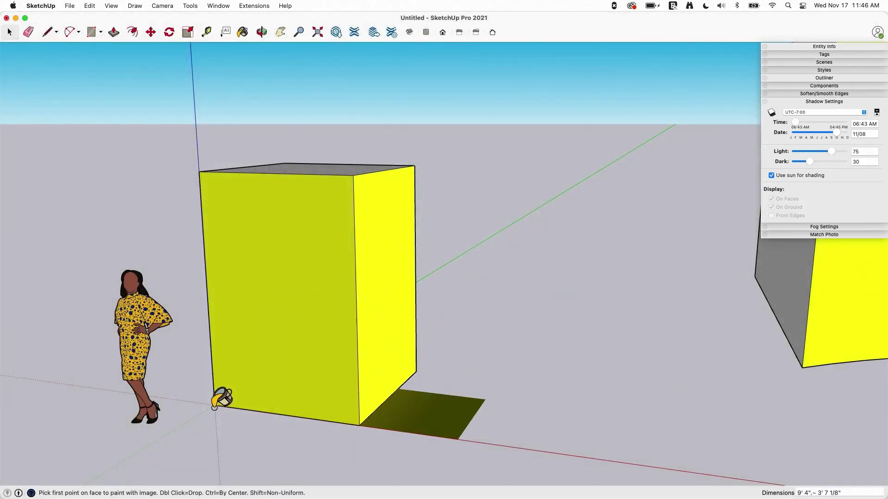
Step: Apply the imported gradient texture to the smaller box's front face, from its lower corner at the origin to its opposite vertical edge
click(214, 405)
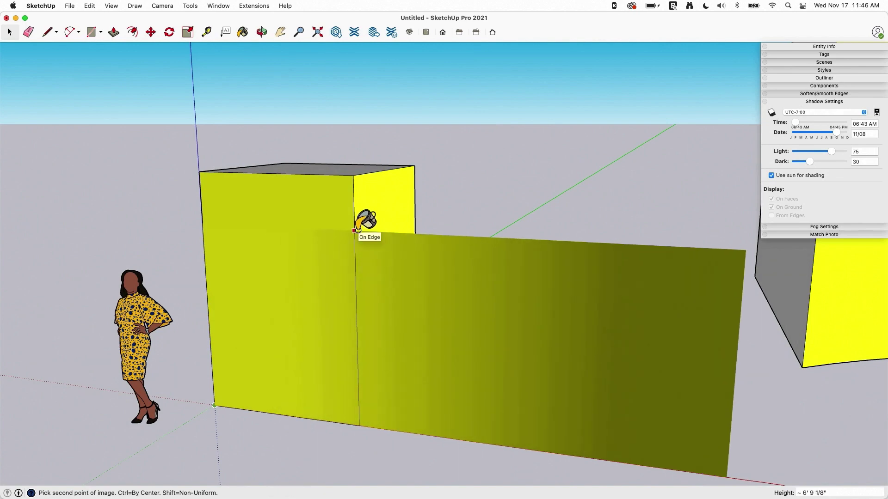
click(367, 224)
middle_drag(385, 236, 301, 290)
Step: Rotate and scale the front face's texture with its position pins so the gradient runs from light at the top to dark at the base
right_click(294, 272)
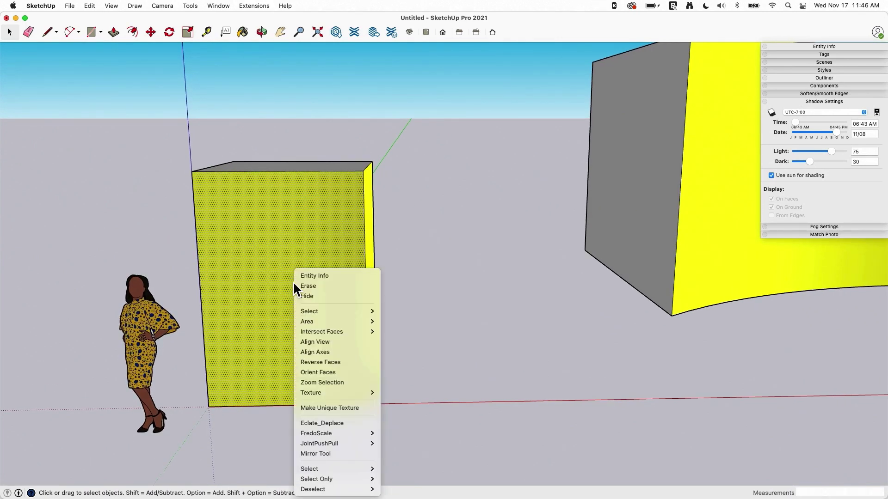
mouse_move(338, 393)
click(395, 390)
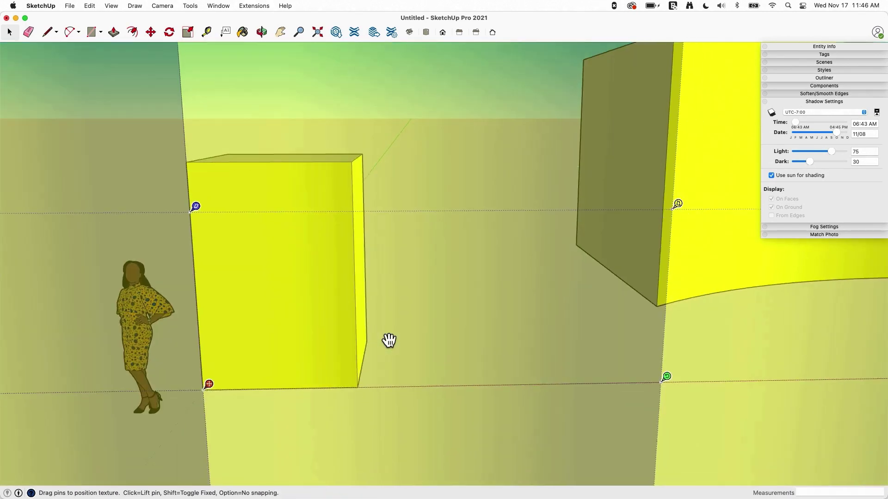
scroll(430, 289, down, 5)
drag(581, 327, 293, 441)
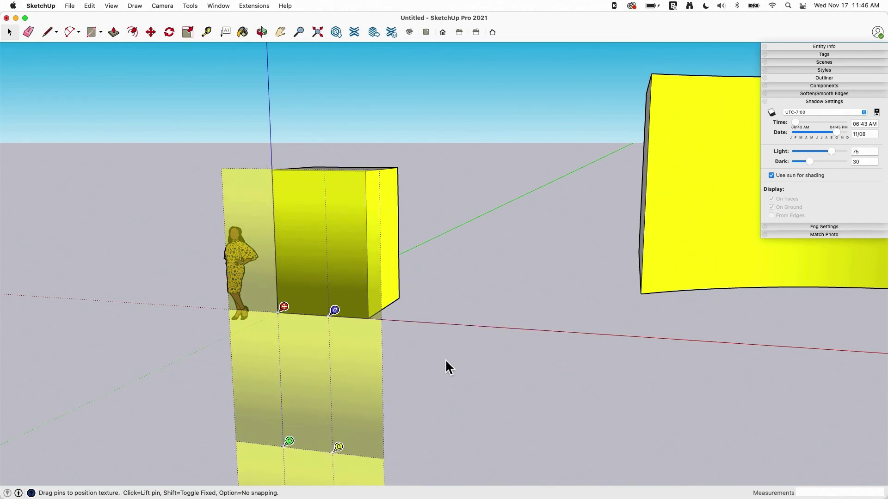
scroll(382, 304, up, 10)
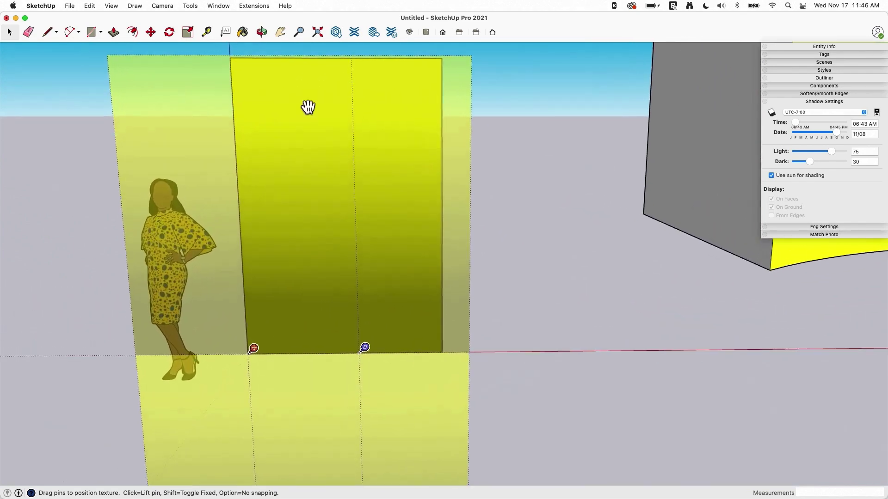
scroll(387, 232, down, 3)
middle_drag(387, 232, 315, 198)
middle_drag(522, 191, 400, 193)
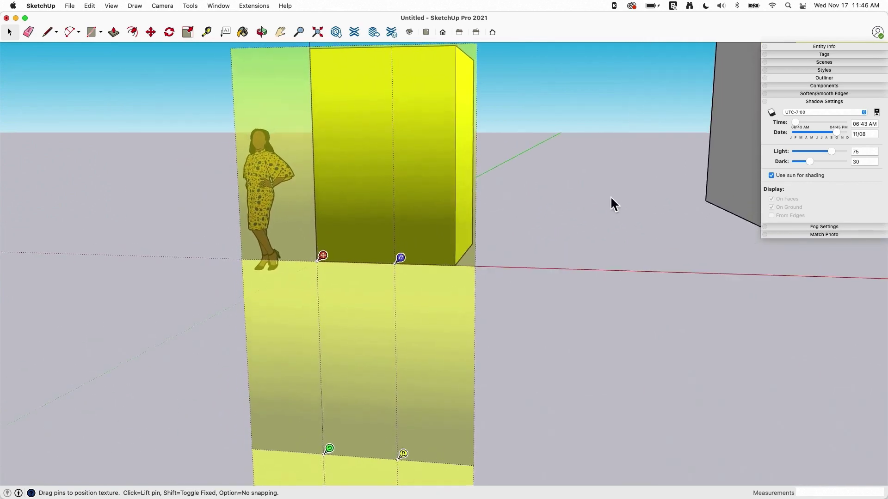
mouse_move(612, 202)
middle_down()
mouse_move(743, 204)
mouse_move(313, 170)
mouse_move(307, 176)
mouse_move(323, 188)
mouse_move(287, 180)
mouse_move(323, 198)
mouse_move(331, 281)
mouse_move(303, 241)
mouse_move(382, 280)
middle_up()
click(526, 215)
Step: Sample the box's front gradient texture and paint it onto the two adjoining side faces
key(b)
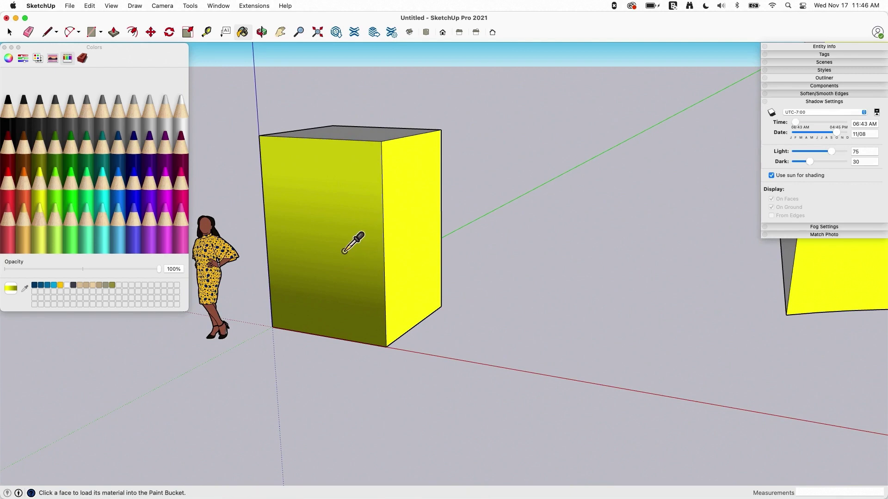
click(409, 231)
mouse_move(407, 233)
middle_down()
mouse_move(454, 229)
mouse_move(383, 265)
mouse_move(806, 245)
middle_up()
click(383, 266)
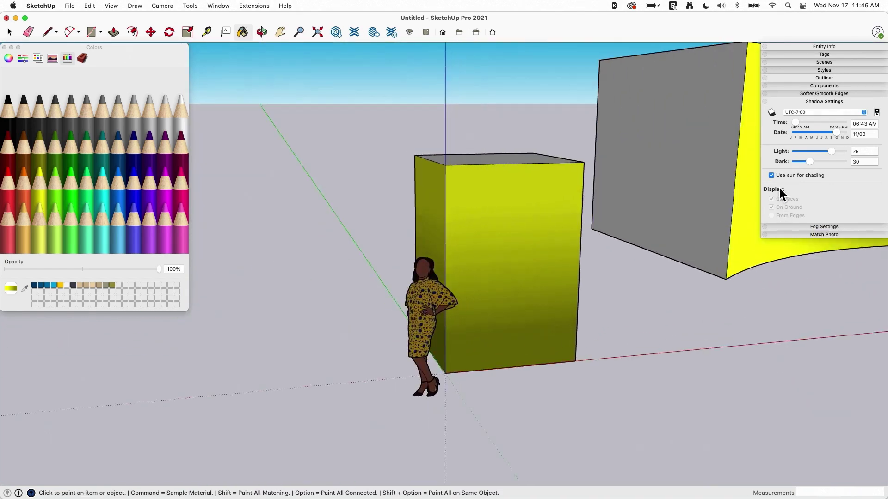
Step: Turn off Use sun for shading and close the Colors window
click(770, 175)
mouse_move(665, 231)
middle_down()
mouse_move(656, 236)
mouse_move(710, 215)
mouse_move(641, 243)
middle_up()
key(space)
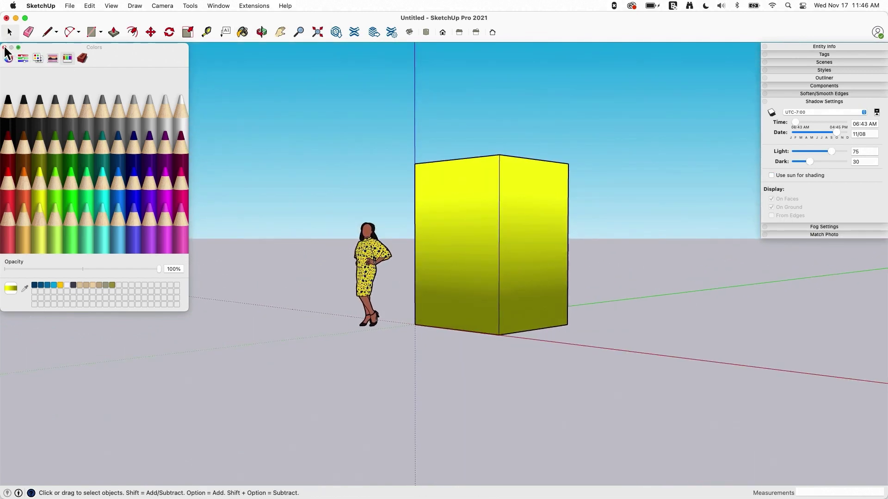
click(4, 47)
Step: Compare the gradient-textured box with the plain yellow curved face from several viewing angles
middle_drag(420, 250, 295, 296)
middle_drag(712, 345, 604, 235)
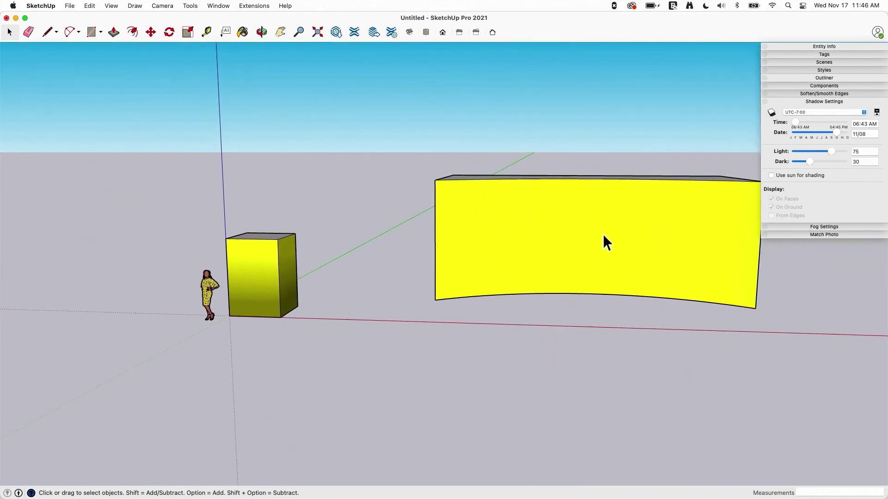
middle_drag(445, 260, 429, 278)
scroll(429, 279, up, 3)
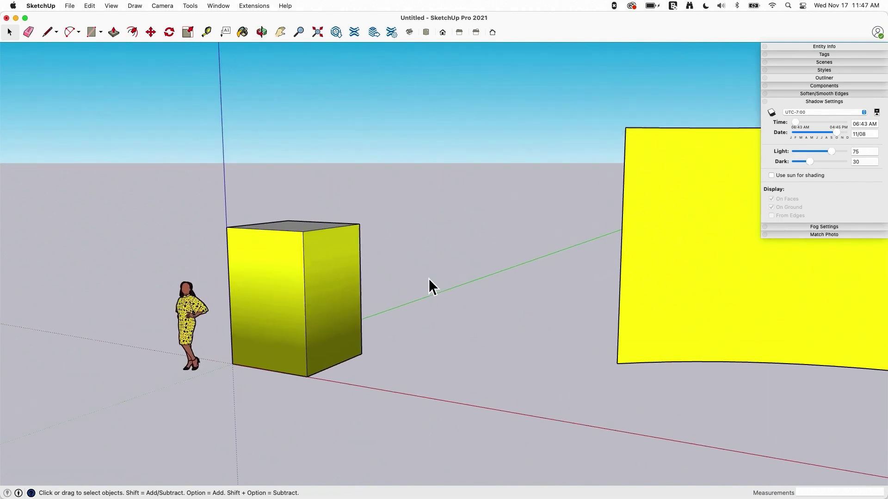
scroll(435, 279, up, 5)
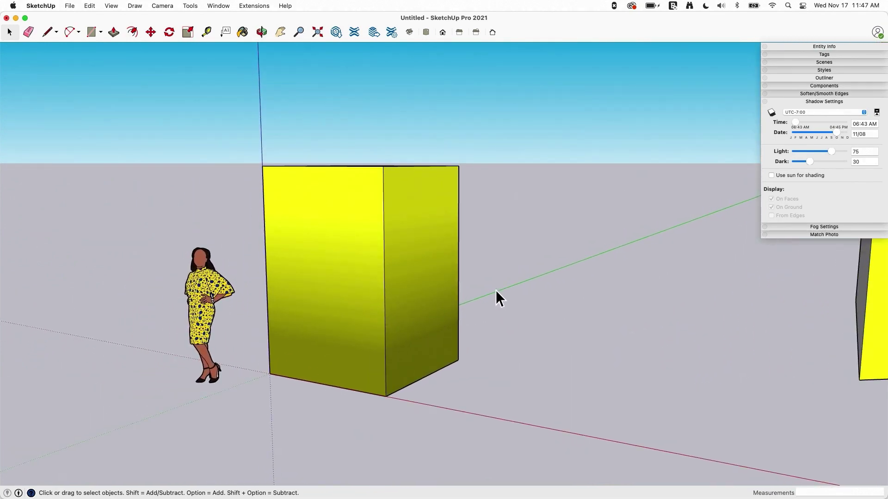